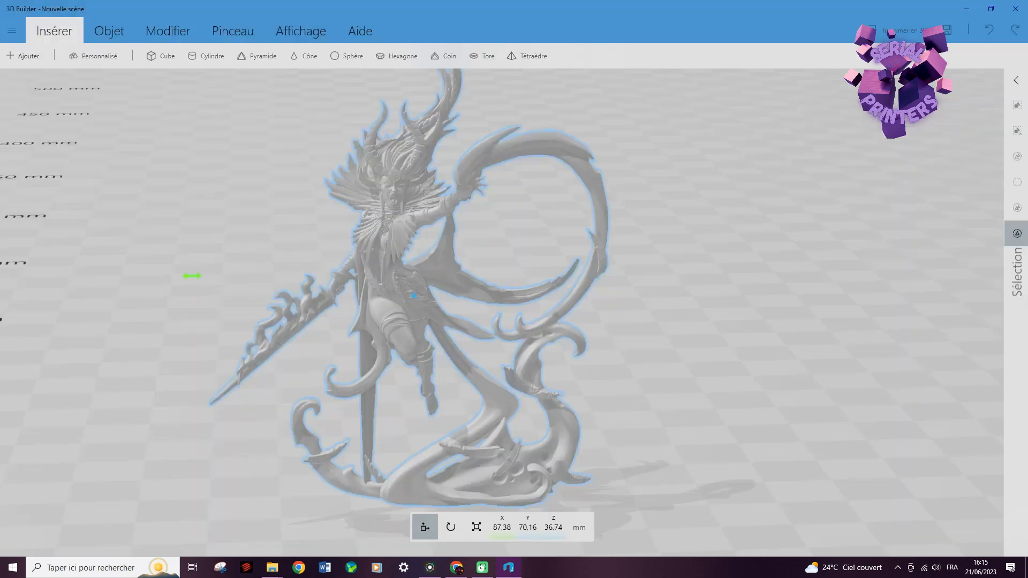
# - Add the katana model to the scene beside the statue
pyautogui.click(57, 37)
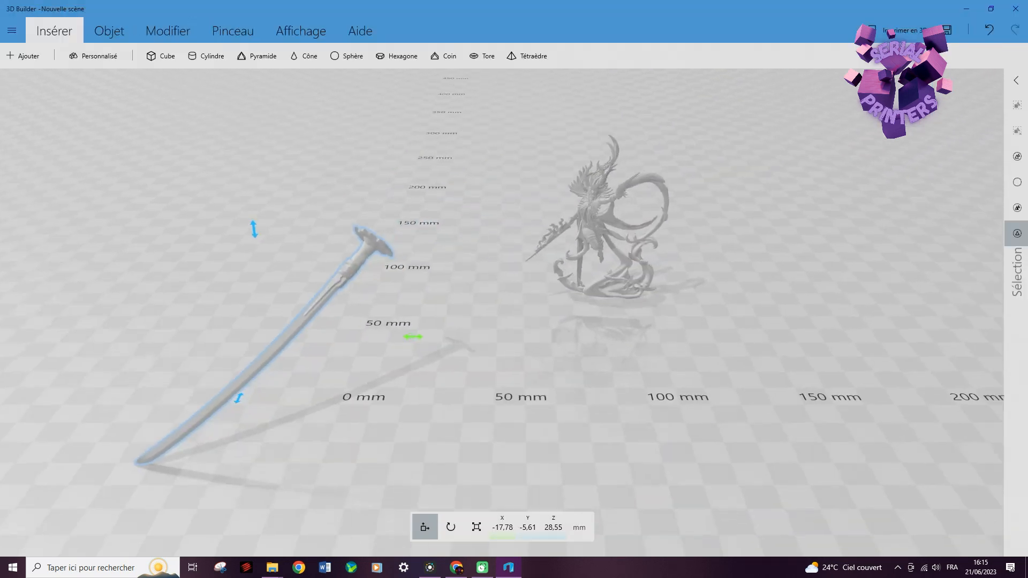
pyautogui.scroll(10, 508, 300)
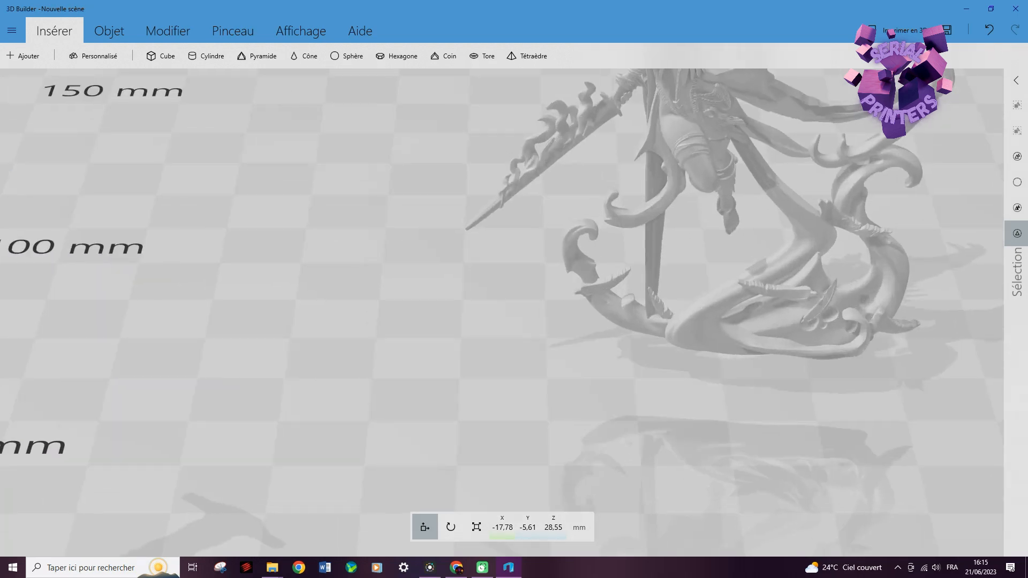
pyautogui.scroll(-5, 509, 300)
pyautogui.moveTo(509, 300); pyautogui.dragTo(509, 290, button='right')
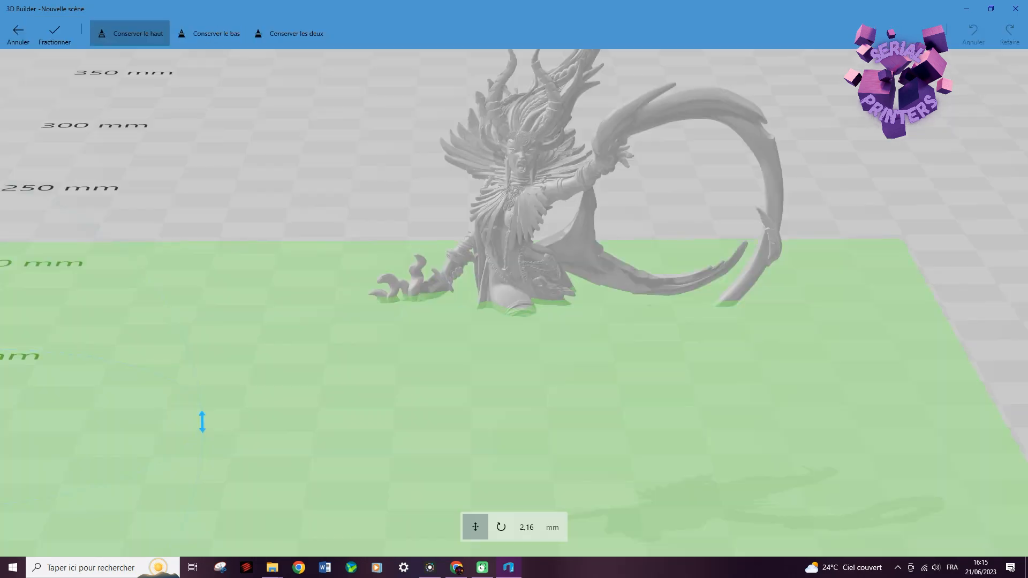
# - Split the statue horizontally through the thigh with the cutting plane at about 2.68 mm, keeping the upper part
pyautogui.moveTo(203, 422); pyautogui.dragTo(202, 420)
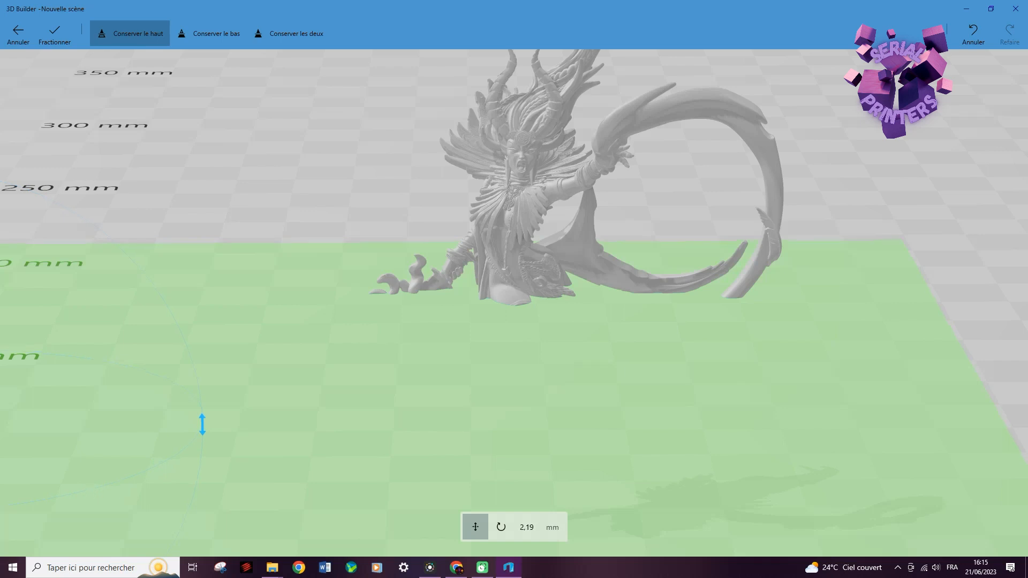
pyautogui.moveTo(203, 426); pyautogui.dragTo(203, 429)
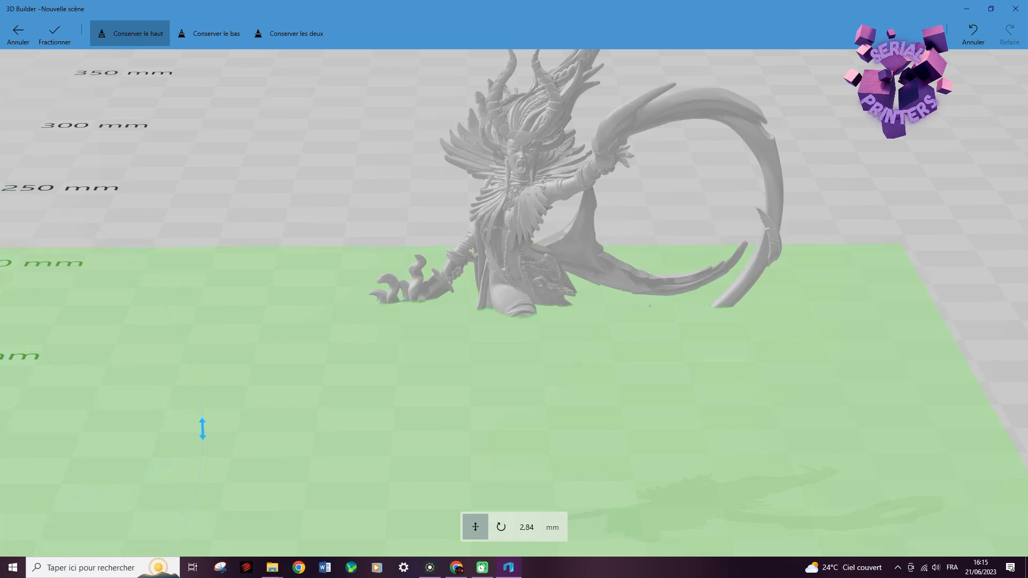
pyautogui.moveTo(343, 396); pyautogui.dragTo(346, 397)
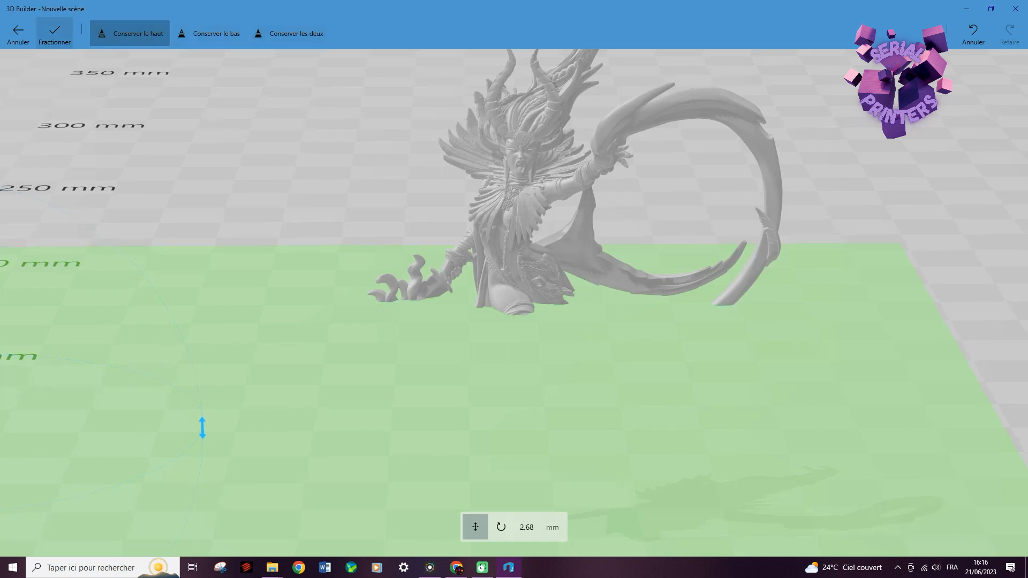
pyautogui.click(54, 33)
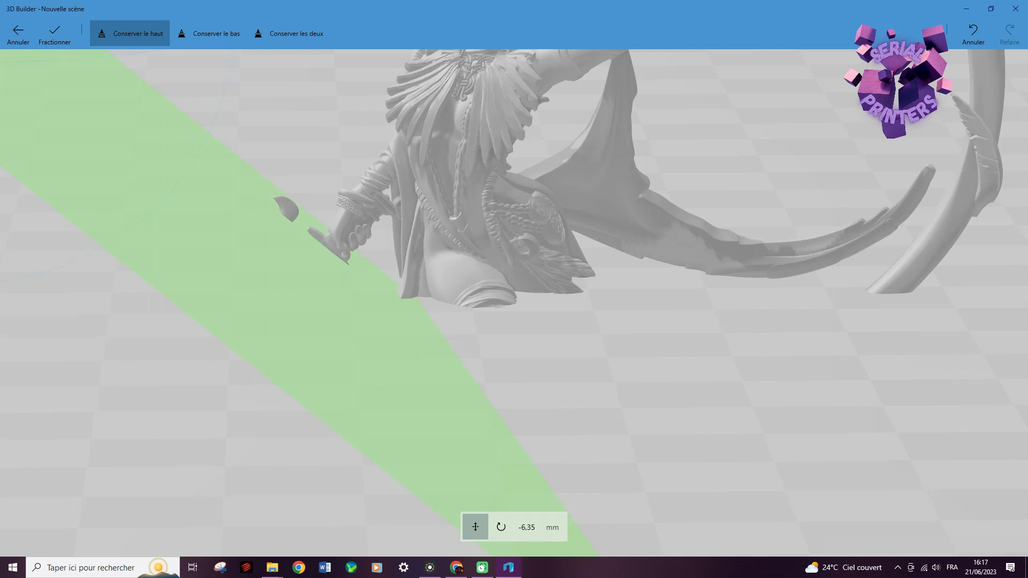
# - Set the pitch of the cutting plane beside the statue's sword hand to 45 degrees
pyautogui.click(501, 527)
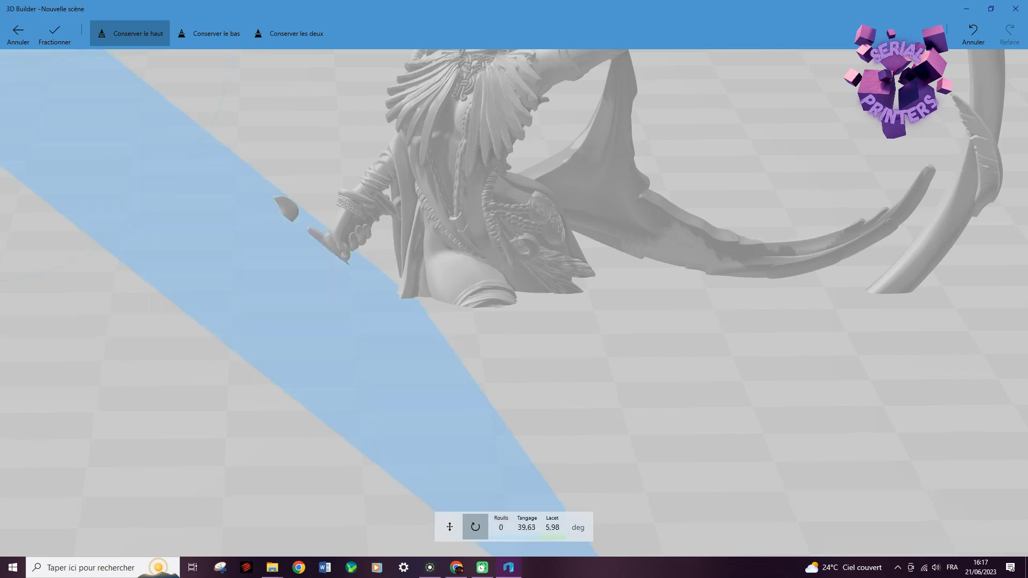
pyautogui.scroll(-6, 514, 300)
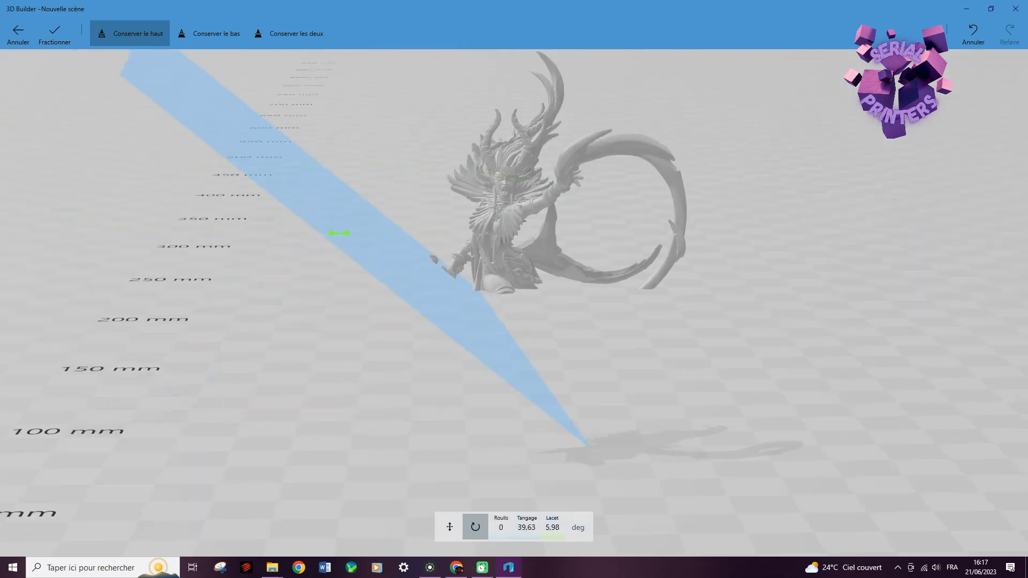
pyautogui.scroll(-3, 514, 300)
pyautogui.scroll(5, 515, 300)
pyautogui.click(527, 528)
pyautogui.write('45')
pyautogui.press('Return')
# - Set the cutting plane's pitch to 50 degrees and move it beside the sword hand, to about -12.35 mm
pyautogui.moveTo(192, 162); pyautogui.dragTo(244, 114)
pyautogui.click(527, 527)
pyautogui.write('50')
pyautogui.click(533, 496)
pyautogui.moveTo(300, 343); pyautogui.dragTo(306, 316)
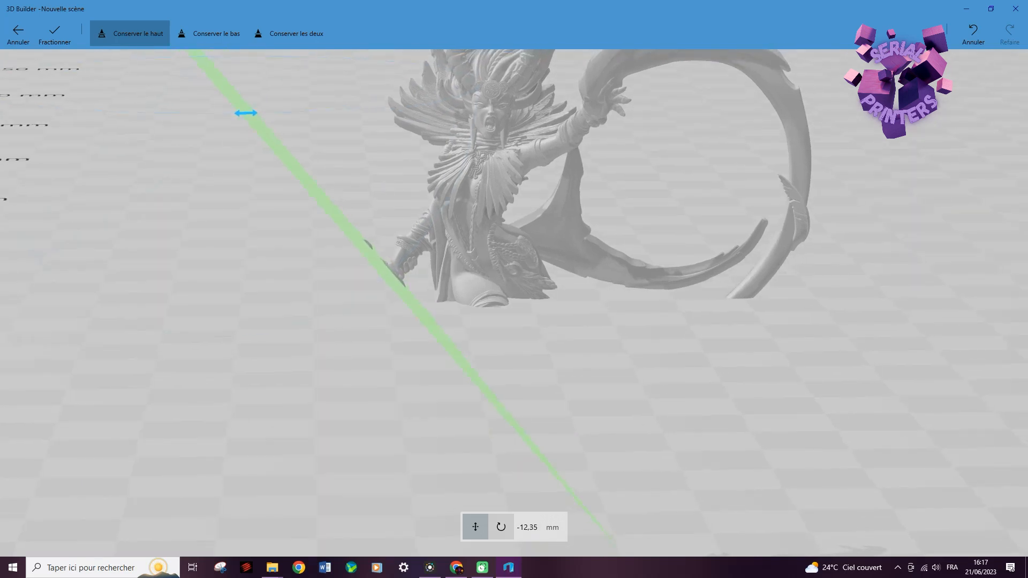
# - Set the cutting plane's pitch to 53 degrees and move it closer to the sword hand, to about -14.18 mm
pyautogui.click(501, 527)
pyautogui.click(527, 527)
pyautogui.write('53')
pyautogui.click(534, 496)
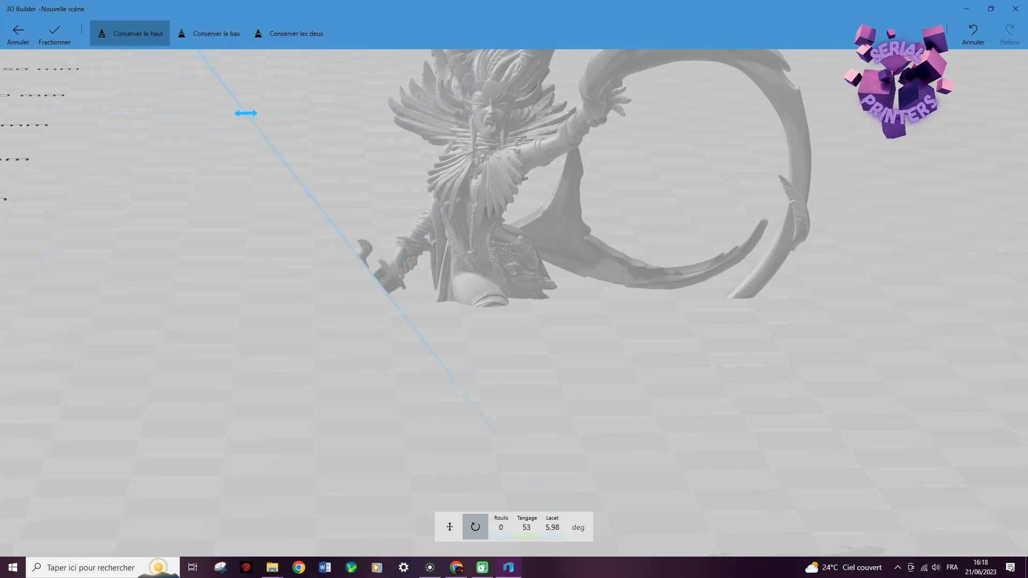
pyautogui.click(450, 528)
pyautogui.moveTo(246, 113); pyautogui.dragTo(261, 101)
pyautogui.scroll(5, 271, 145)
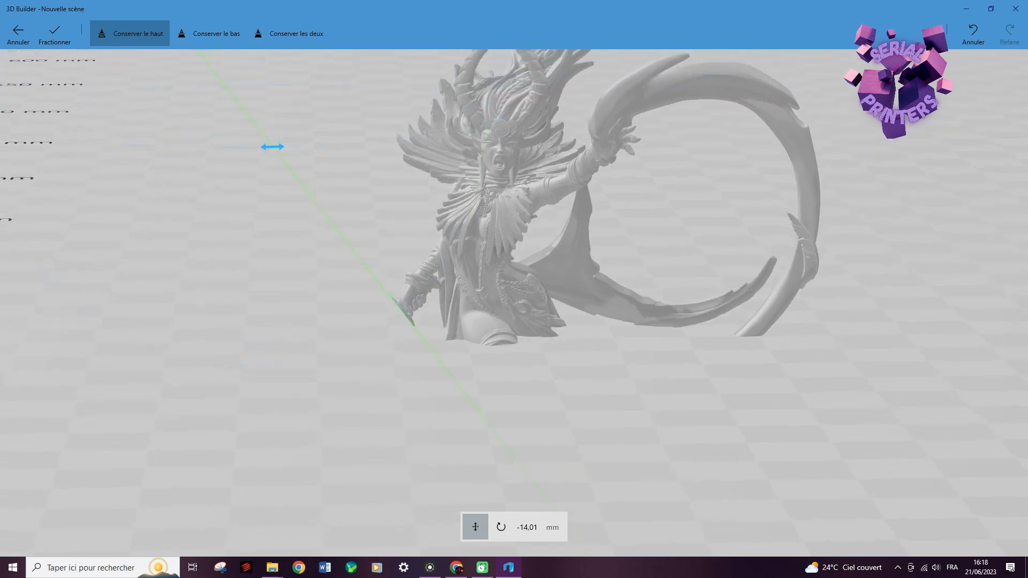
pyautogui.moveTo(271, 145); pyautogui.dragTo(261, 152)
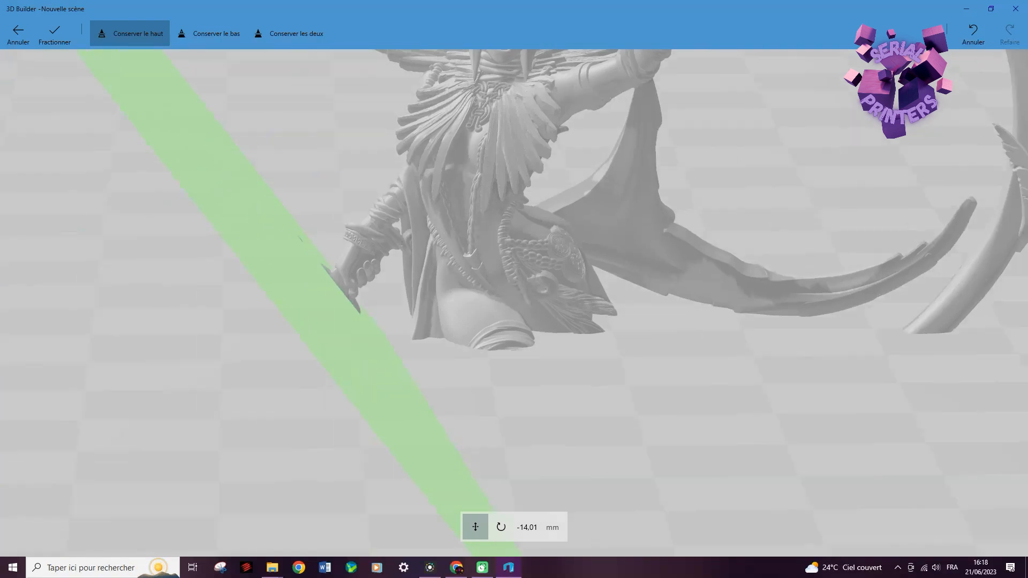
pyautogui.moveTo(252, 214); pyautogui.dragTo(256, 211)
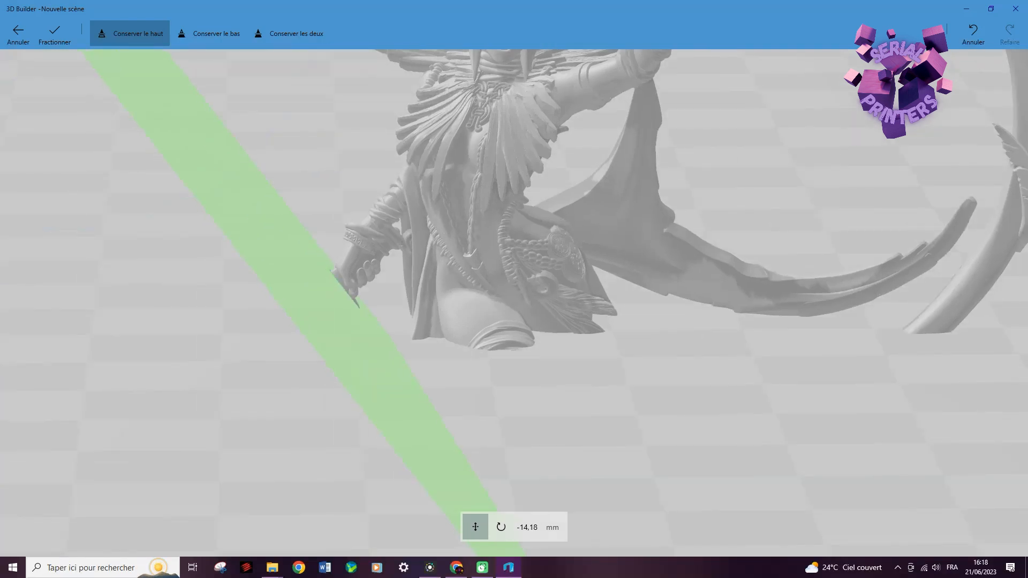
# - Set the cutting plane's pitch to 56 degrees, move it to about -15.84 mm, and cut the old sword off at the hand
pyautogui.click(501, 527)
pyautogui.click(526, 528)
pyautogui.write('56')
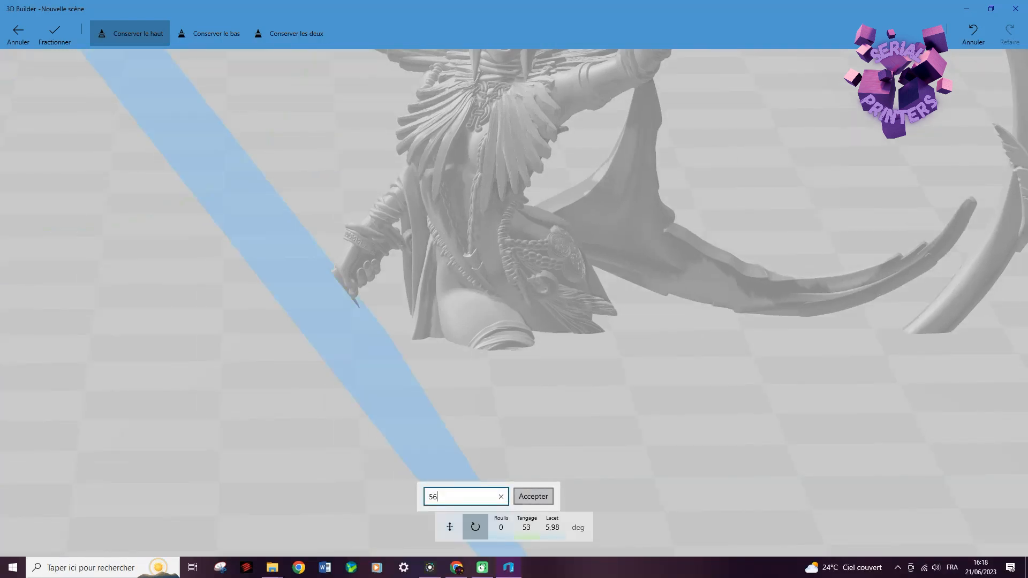
pyautogui.click(534, 496)
pyautogui.click(450, 527)
pyautogui.moveTo(281, 268); pyautogui.dragTo(307, 250)
pyautogui.moveTo(643, 407); pyautogui.dragTo(583, 388)
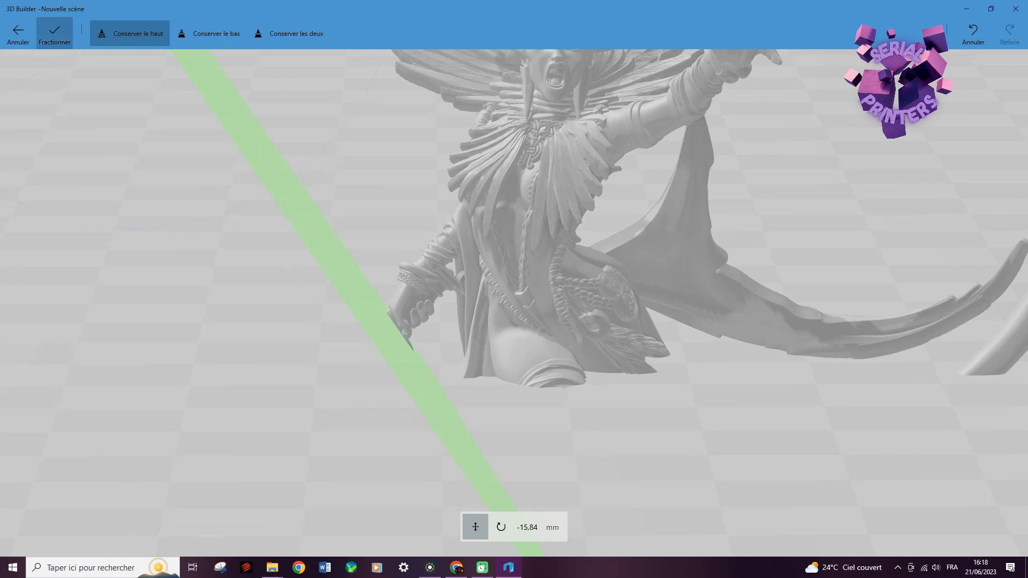
pyautogui.click(54, 33)
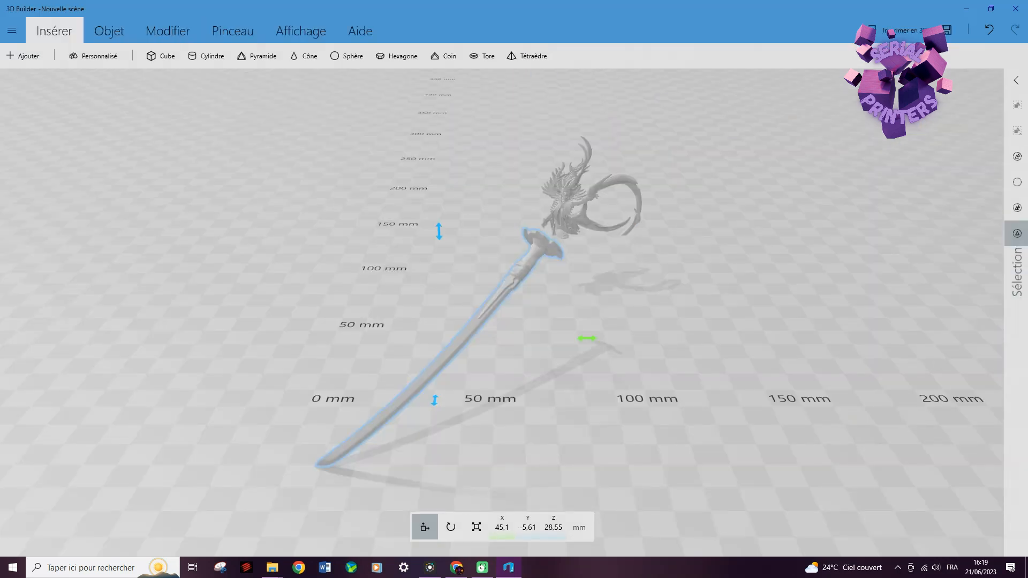
# - Move the katana back towards the statue, to about 106.28 mm in Y
pyautogui.moveTo(434, 401); pyautogui.dragTo(458, 239)
pyautogui.scroll(4, 458, 239)
pyautogui.scroll(-3, 458, 239)
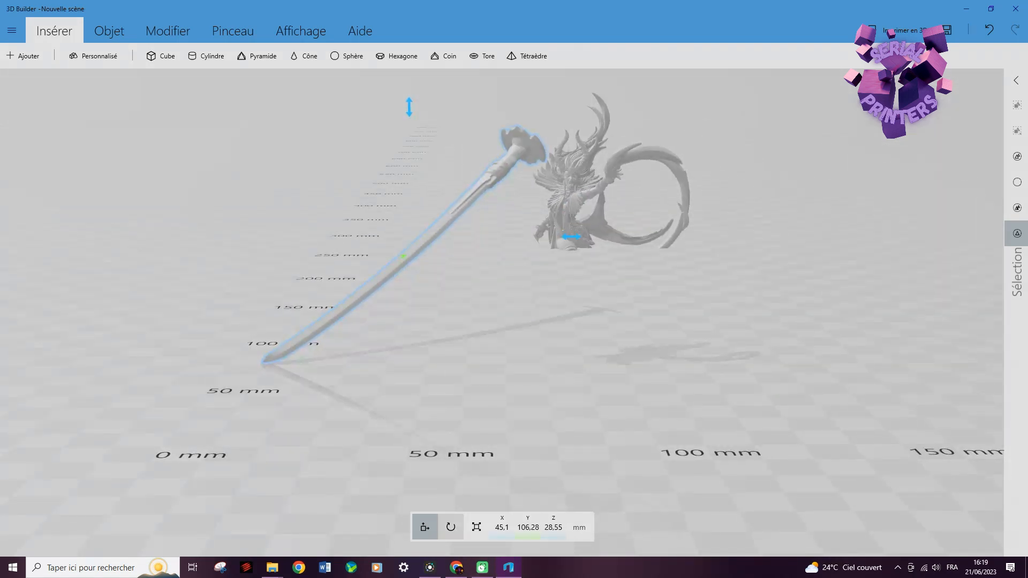
# - Scale the katana down proportionally to about 25 × 18 × 20 mm
pyautogui.click(477, 527)
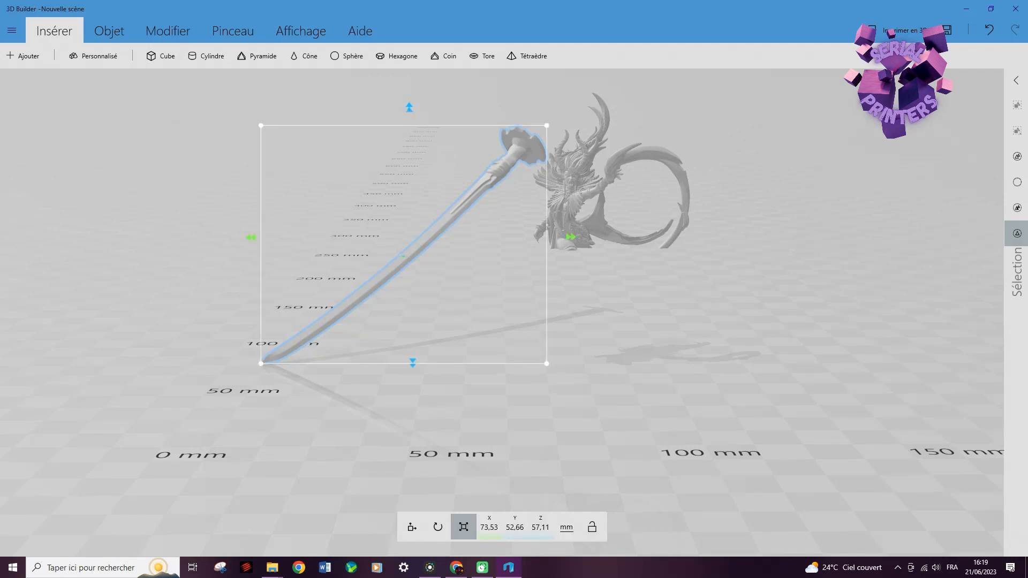
pyautogui.moveTo(547, 125); pyautogui.dragTo(459, 266)
pyautogui.moveTo(459, 267); pyautogui.dragTo(405, 366, button='right')
# - Move the katana in front of the statue, to about X 67.05 and Y 77.43 mm
pyautogui.click(412, 527)
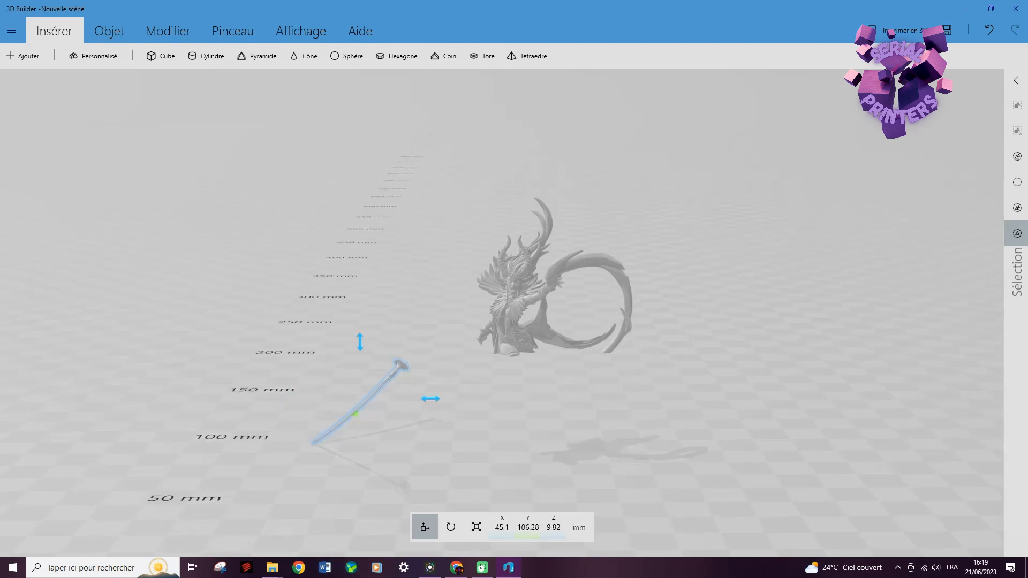
pyautogui.moveTo(360, 407); pyautogui.dragTo(441, 407)
pyautogui.moveTo(442, 407); pyautogui.dragTo(470, 409, button='right')
pyautogui.moveTo(470, 408); pyautogui.dragTo(319, 431)
pyautogui.moveTo(181, 429); pyautogui.dragTo(264, 462)
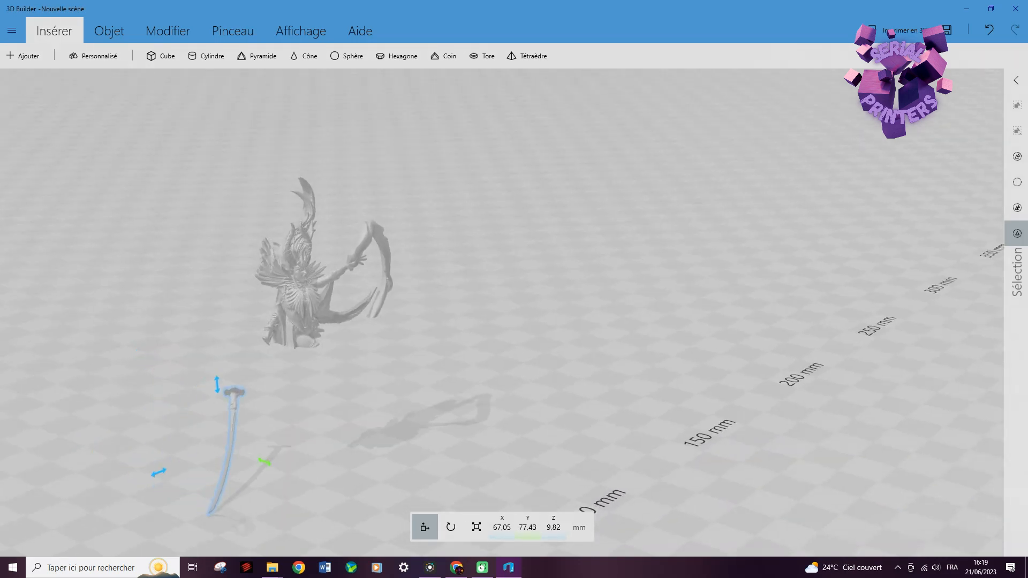
# - Rotate the katana to a roll of about 66.87 degrees and a yaw of about 37.56 degrees
pyautogui.click(450, 527)
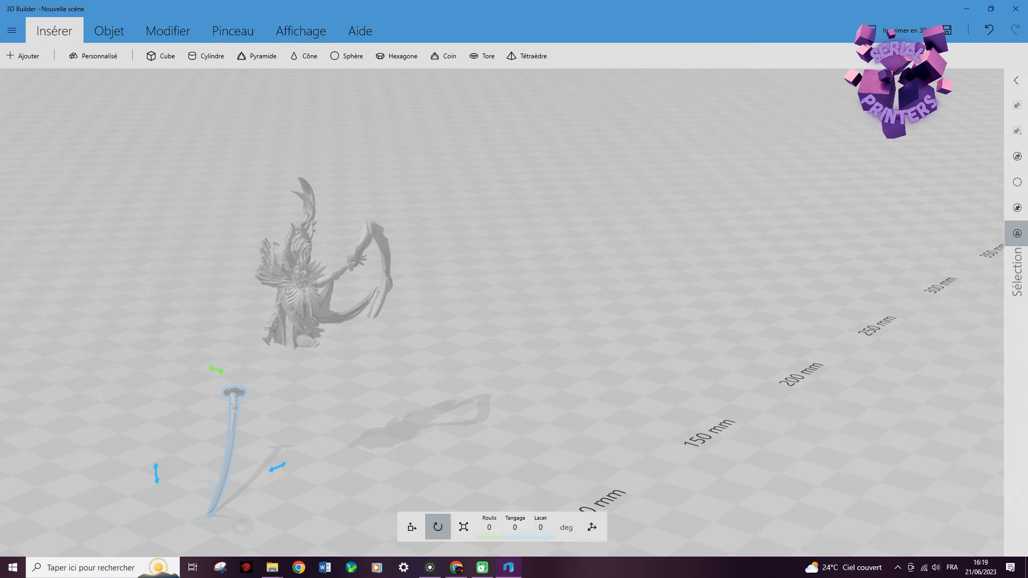
pyautogui.moveTo(216, 370); pyautogui.dragTo(303, 446)
pyautogui.moveTo(322, 423); pyautogui.dragTo(385, 426, button='right')
pyautogui.moveTo(385, 426); pyautogui.dragTo(462, 426)
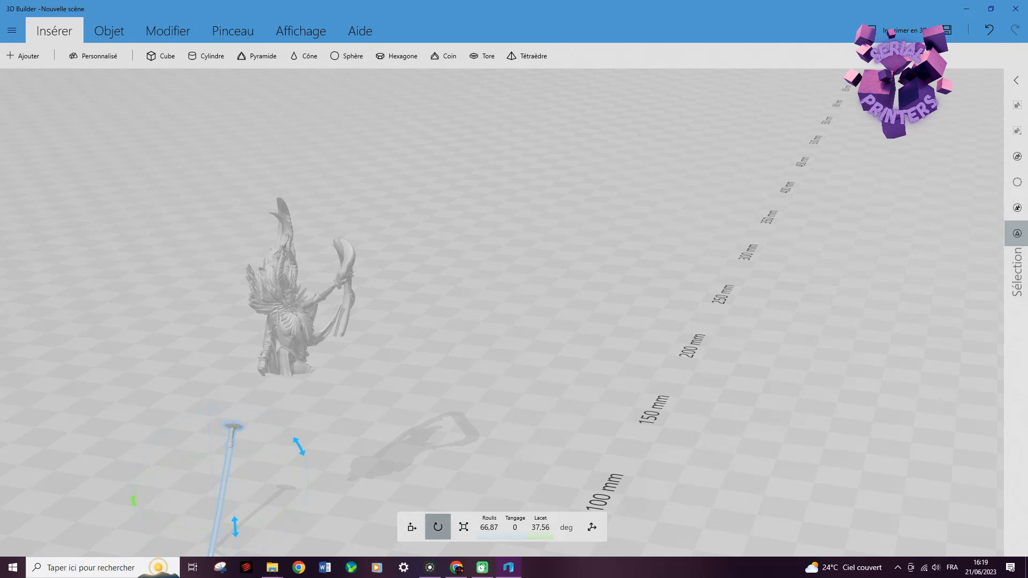
# - Move the katana below the statue's cut hand, to about X 71.4, Y 78.2 and Z 11.62 mm
pyautogui.click(412, 528)
pyautogui.moveTo(214, 419); pyautogui.dragTo(212, 409)
pyautogui.moveTo(172, 519); pyautogui.dragTo(221, 476)
pyautogui.moveTo(220, 477); pyautogui.dragTo(163, 475, button='right')
pyautogui.moveTo(482, 300); pyautogui.dragTo(691, 249)
pyautogui.moveTo(422, 438); pyautogui.dragTo(358, 441)
pyautogui.moveTo(358, 442); pyautogui.dragTo(213, 488, button='right')
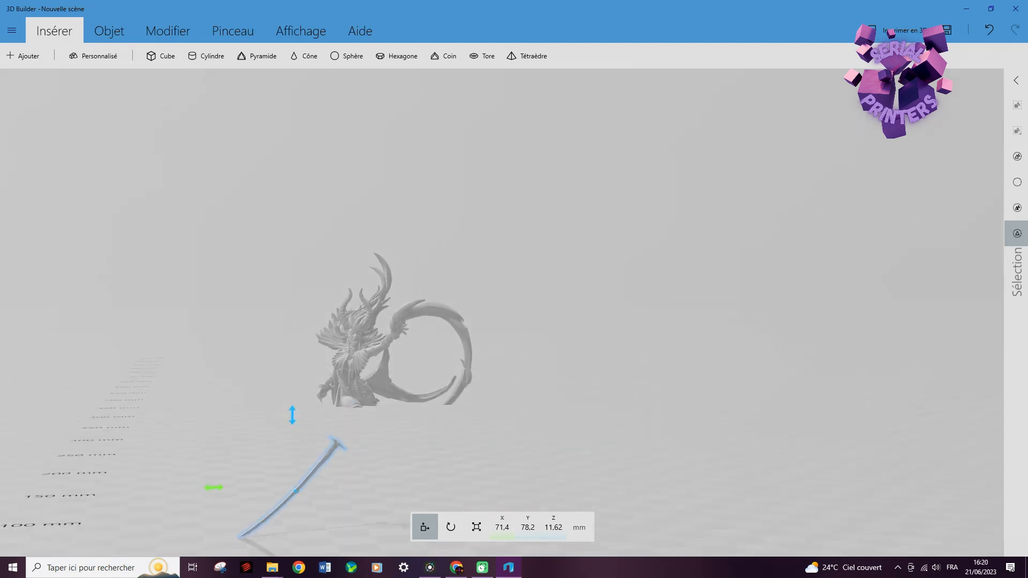
# - Raise the katana up to the statue's hand, at about X 64.53, Y 70.23 and Z 23.05 mm
pyautogui.moveTo(293, 416)
pyautogui.mouseDown()
pyautogui.moveTo(292, 375)
pyautogui.moveTo(290, 400)
pyautogui.moveTo(203, 428)
pyautogui.moveTo(282, 413)
pyautogui.mouseUp()
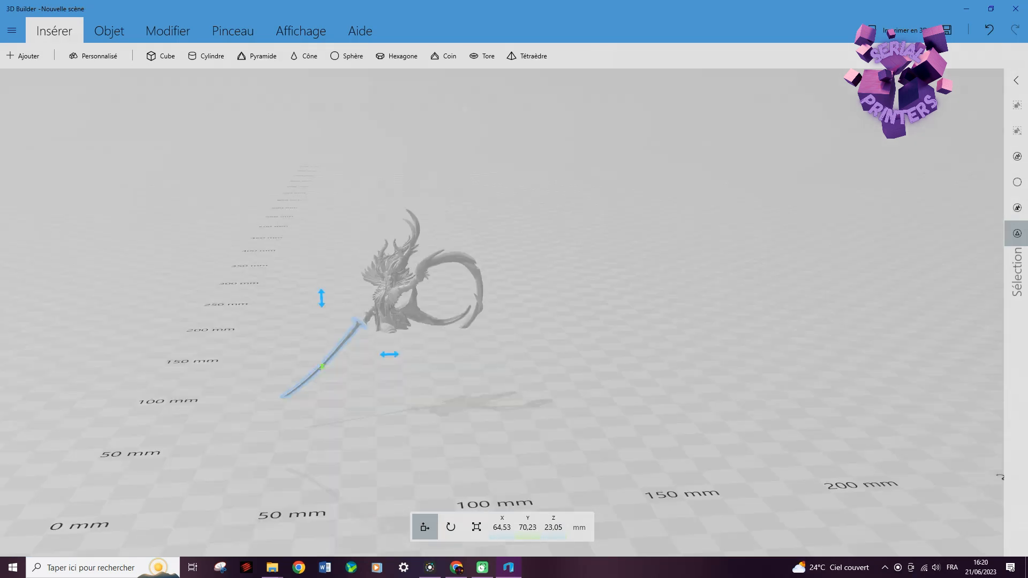
pyautogui.scroll(5, 621, 247)
pyautogui.scroll(5, 329, 314)
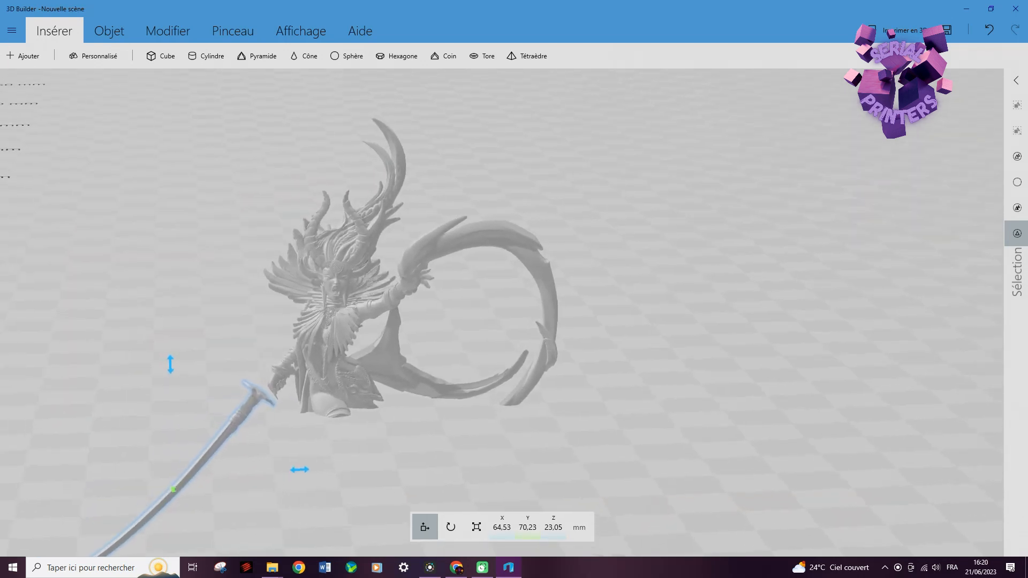
pyautogui.moveTo(329, 313); pyautogui.dragTo(392, 307, button='right')
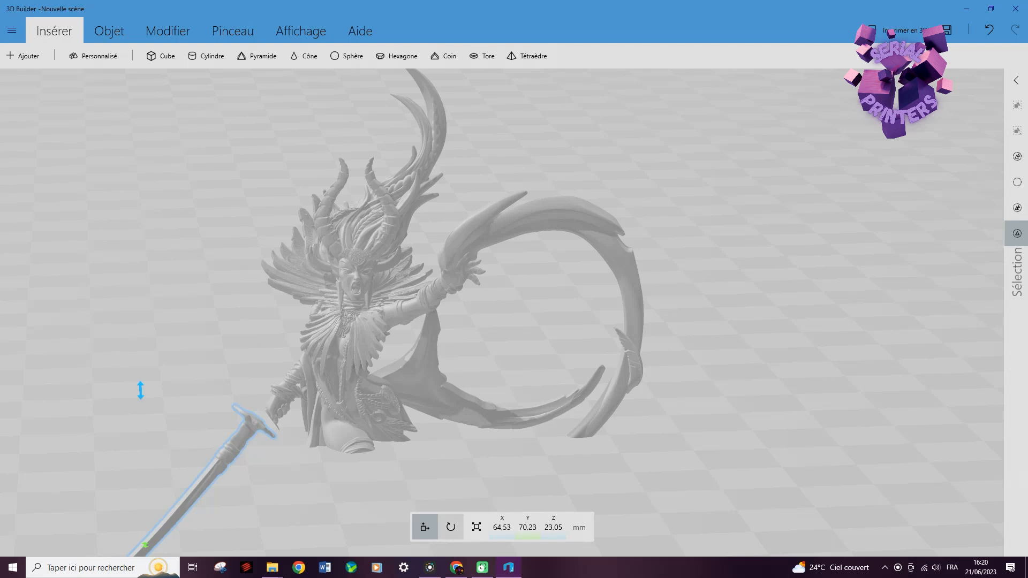
# - Rotate the katana to a roll of about 75.17 degrees and scale it down slightly along X
pyautogui.click(451, 527)
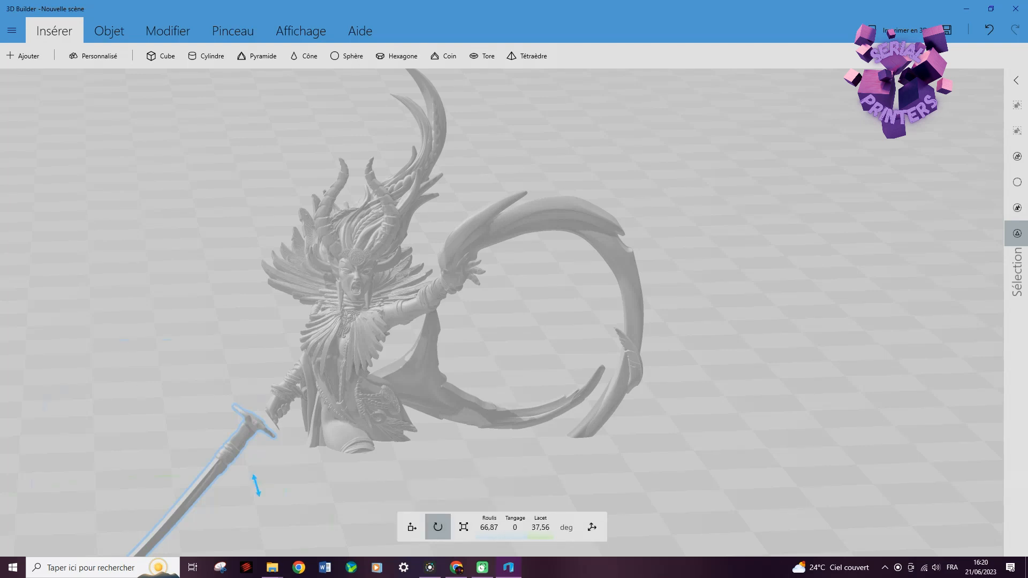
pyautogui.moveTo(256, 485); pyautogui.dragTo(263, 515)
pyautogui.moveTo(264, 515); pyautogui.dragTo(376, 475, button='right')
pyautogui.scroll(-3, 375, 474)
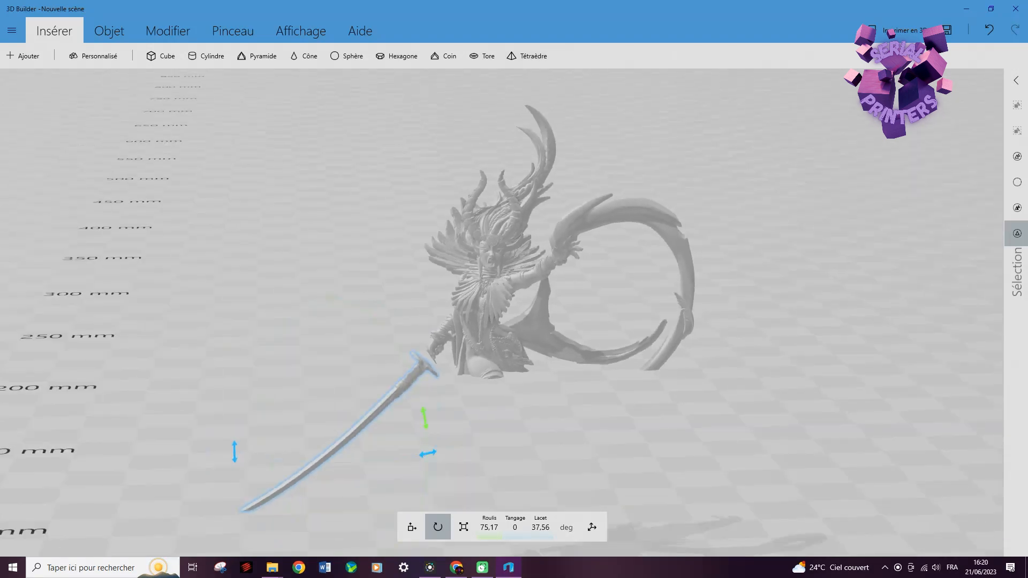
pyautogui.moveTo(428, 453); pyautogui.dragTo(429, 454)
pyautogui.click(464, 527)
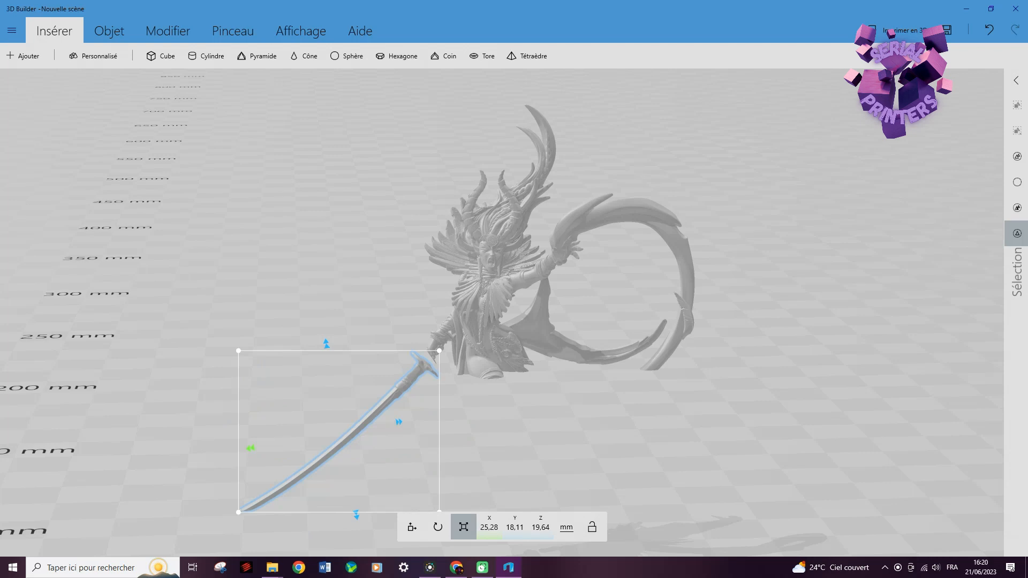
pyautogui.moveTo(249, 448); pyautogui.dragTo(263, 459)
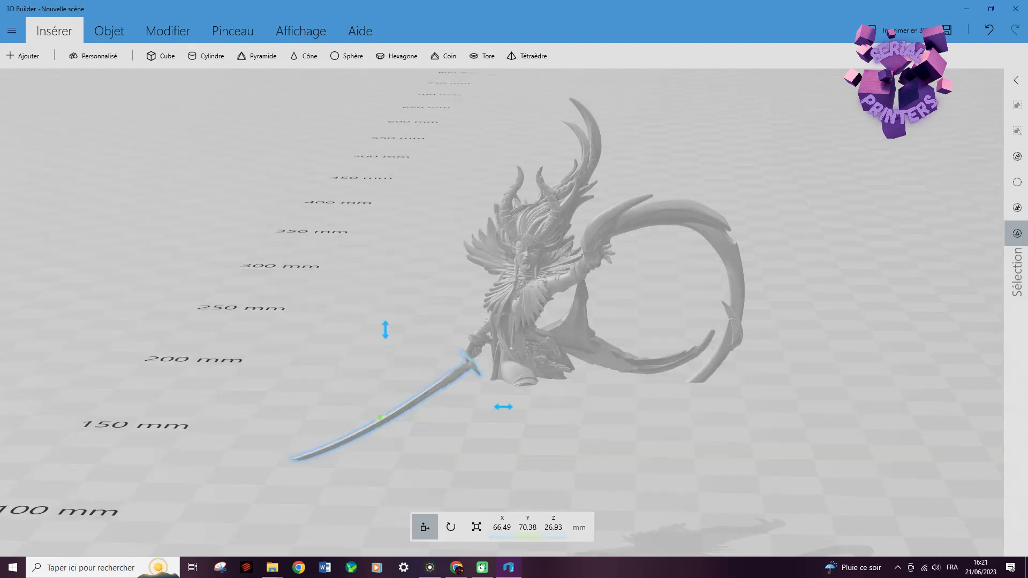
# - Fine-tune the katana's position against the statue's hand, to about X 65.7 and Z 27.63 mm
pyautogui.moveTo(385, 330); pyautogui.dragTo(385, 320)
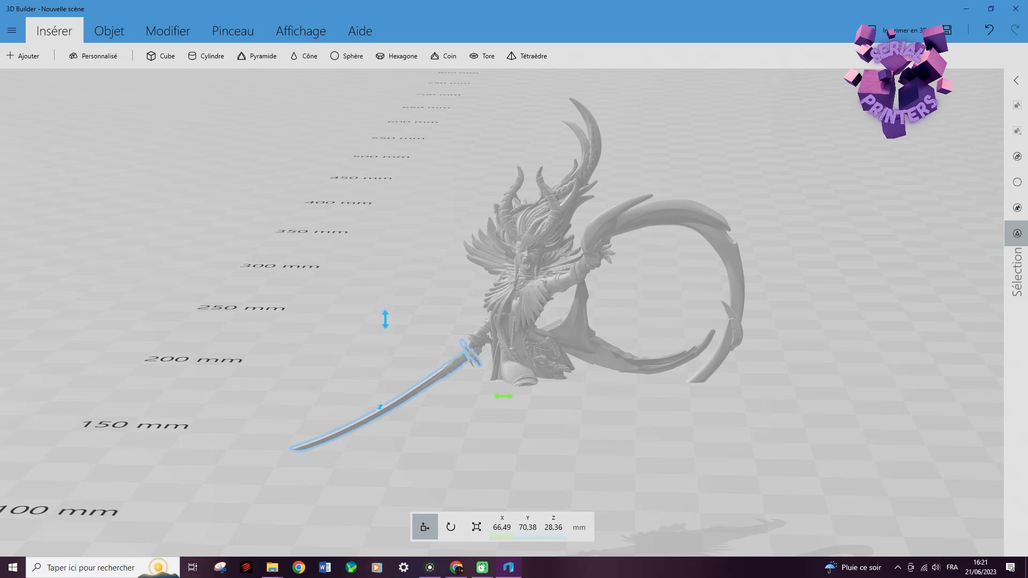
pyautogui.moveTo(504, 397); pyautogui.dragTo(498, 396)
pyautogui.moveTo(379, 319); pyautogui.dragTo(380, 324)
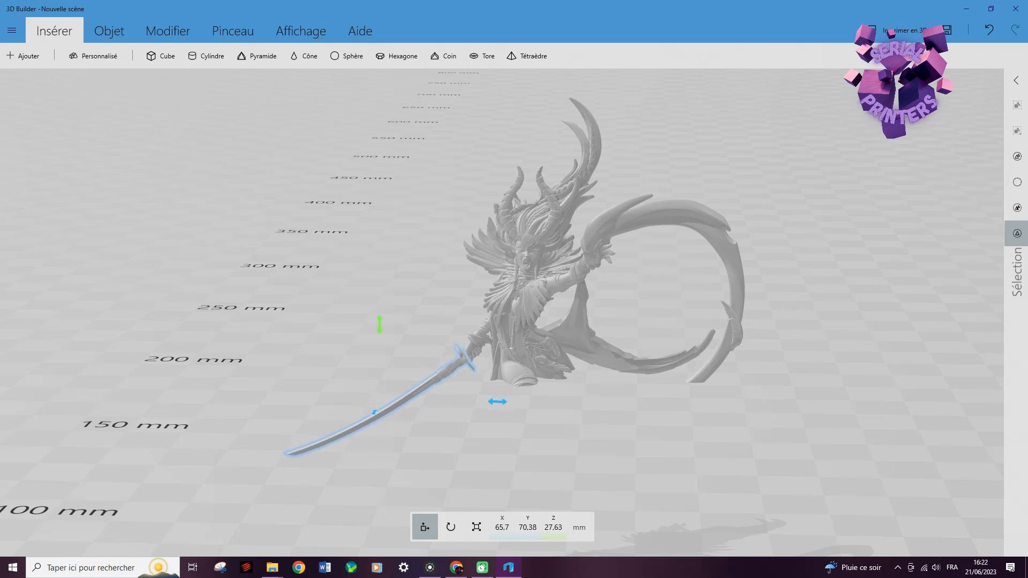
pyautogui.moveTo(498, 401); pyautogui.dragTo(498, 401)
pyautogui.moveTo(498, 401); pyautogui.dragTo(486, 405, button='right')
pyautogui.scroll(3, 481, 401)
pyautogui.moveTo(487, 405); pyautogui.dragTo(231, 393)
# - Merge the statue and katana into one object and save it as "test 1.stl"
pyautogui.click(323, 56)
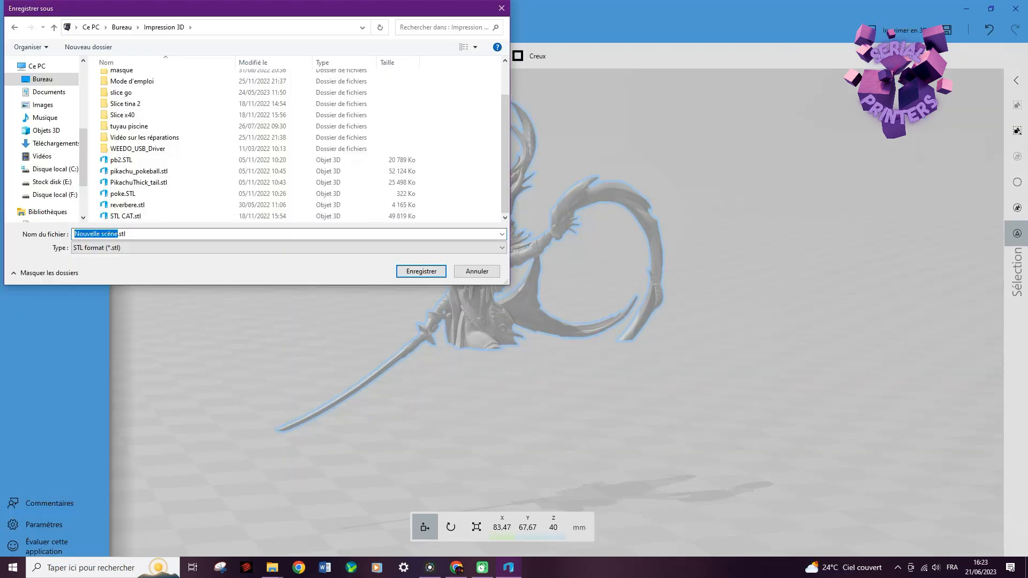
pyautogui.write('test 1.stl')
pyautogui.press('Return')
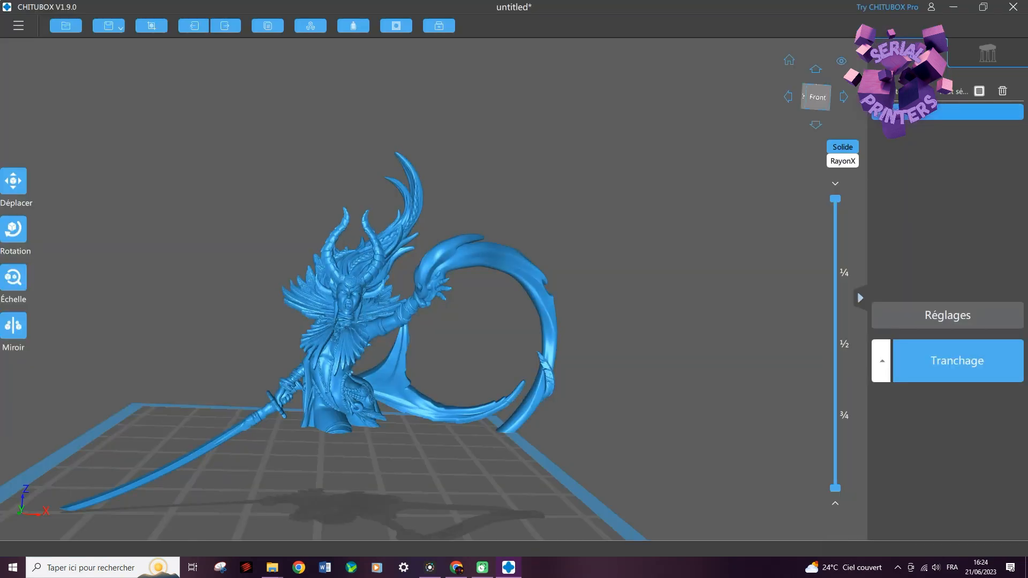
# - Compare the original statue with the modified katana version, examining the sword, the hand and the cut lower body up close and side by side
pyautogui.moveTo(536, 332); pyautogui.dragTo(638, 252, button='right')
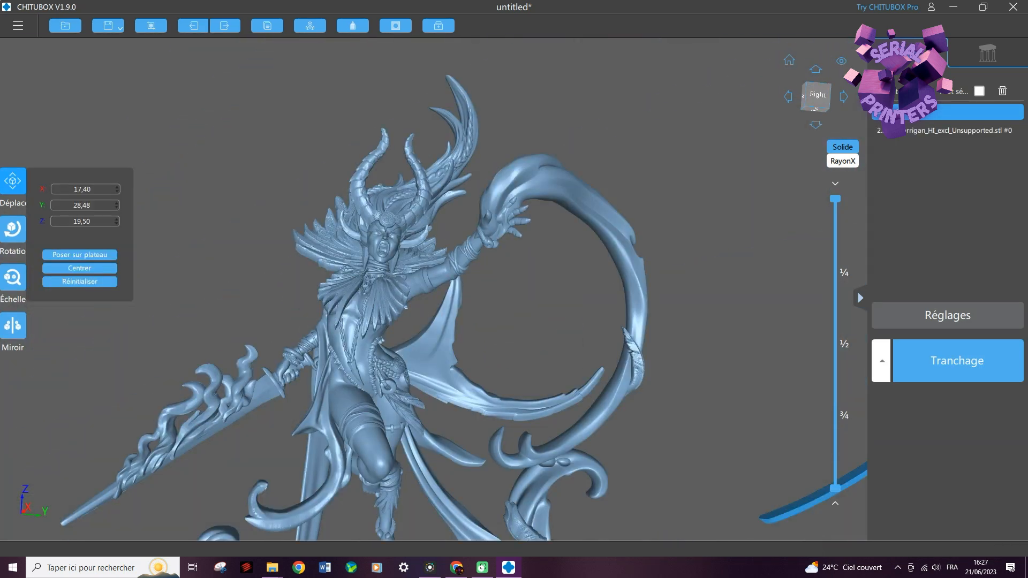
pyautogui.scroll(-2, 378, 286)
pyautogui.moveTo(522, 289); pyautogui.dragTo(495, 298, button='right')
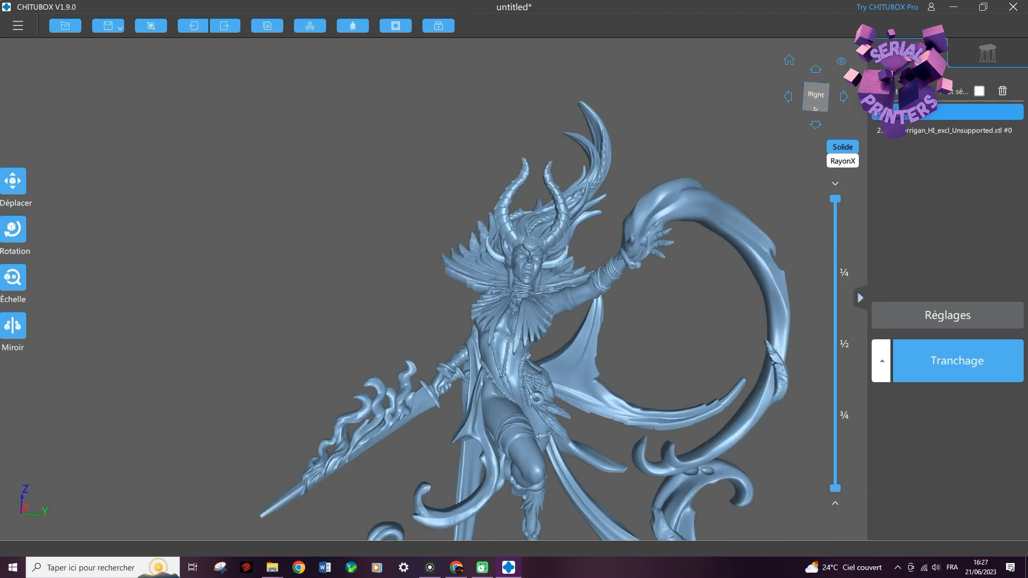
pyautogui.scroll(4, 411, 392)
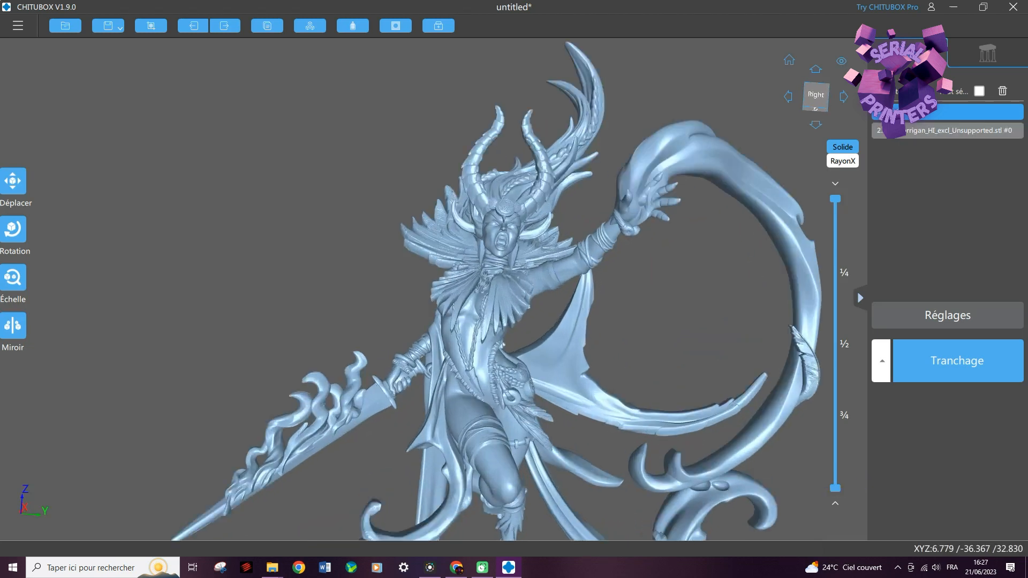
pyautogui.moveTo(412, 392); pyautogui.dragTo(473, 285, button='middle')
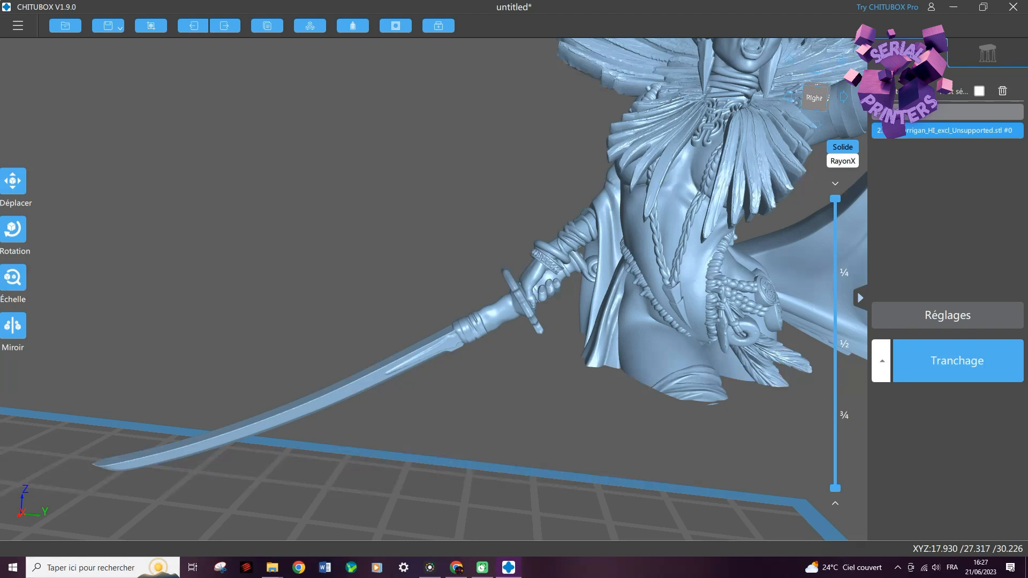
pyautogui.scroll(-5, 651, 357)
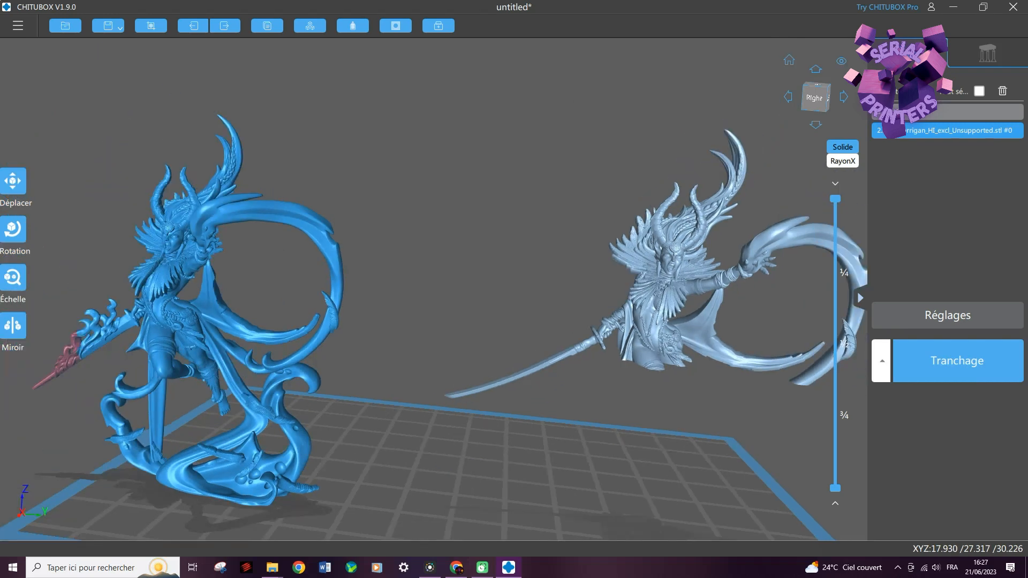
pyautogui.scroll(-2, 651, 357)
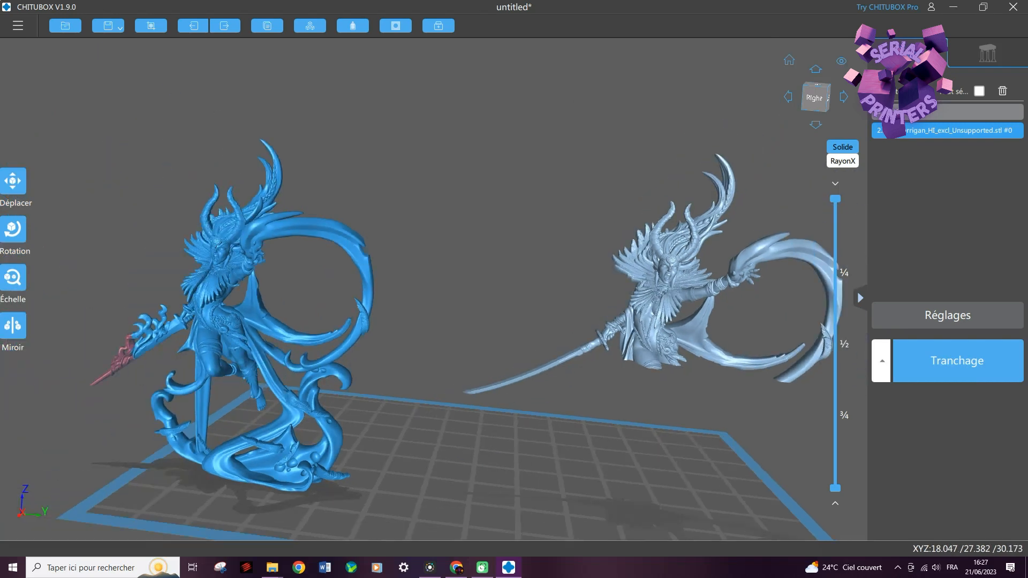